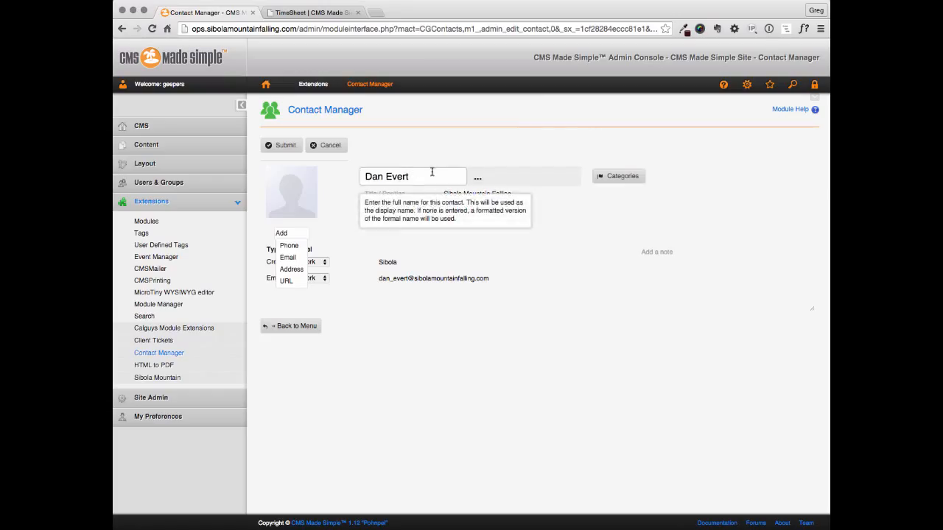
Abandon the current edit and open the target contact's record from the Contacts list
left_click(339, 146)
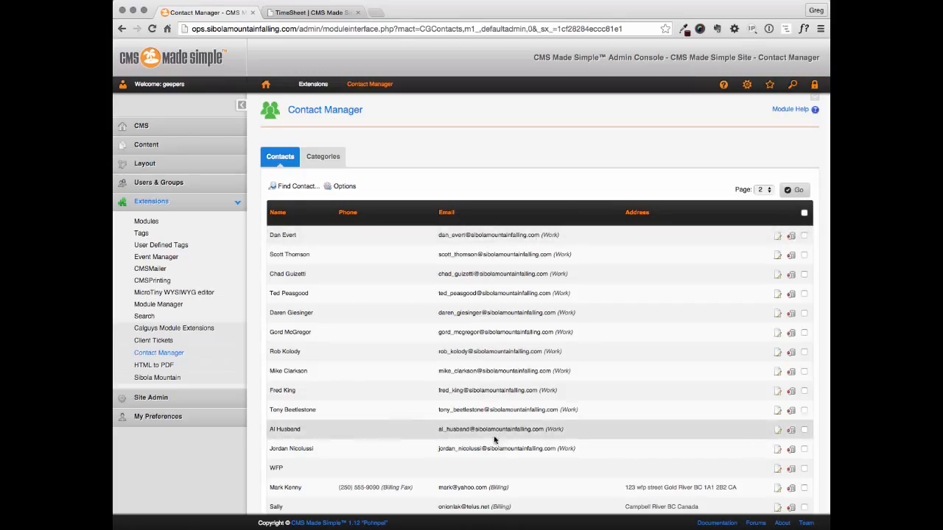
left_click(284, 236)
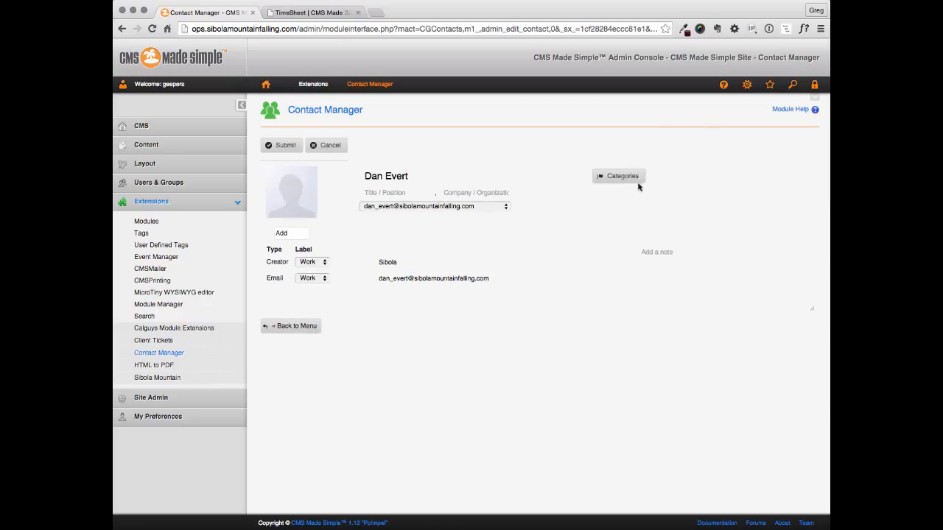
Set the contact's photo to gp-gravatar.jpg from the Pictures folder
left_click(294, 200)
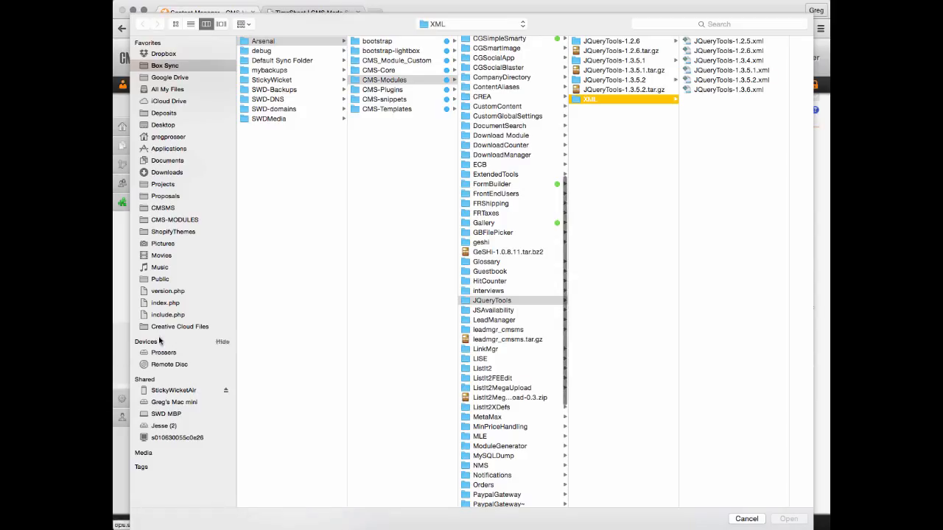
left_click(174, 243)
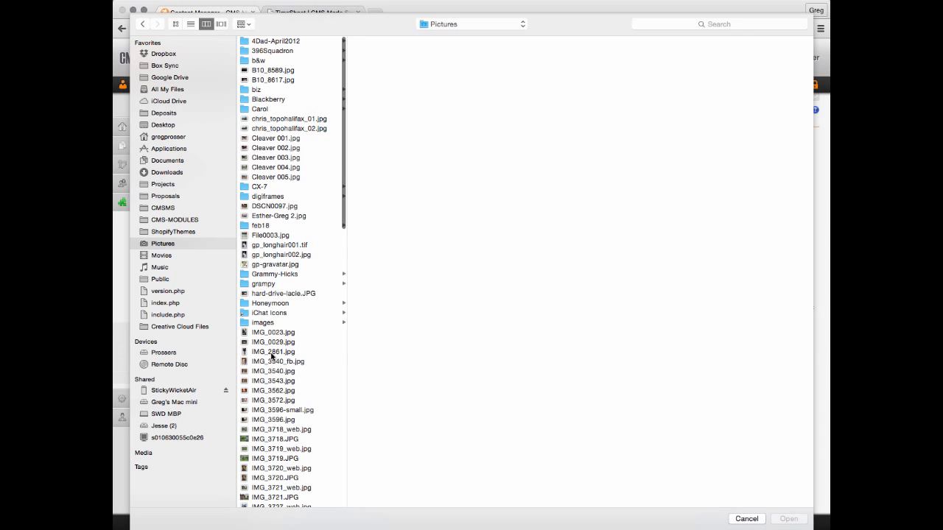
left_click(278, 266)
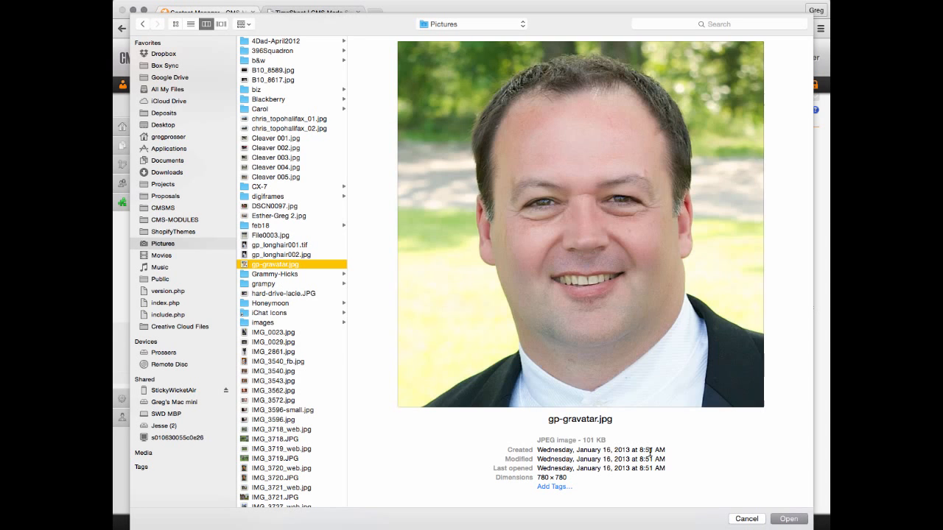
left_click(788, 518)
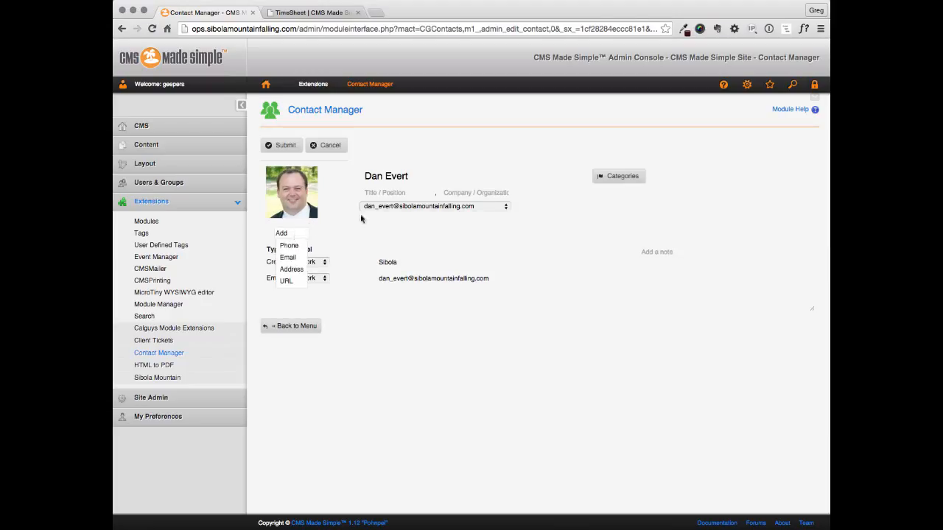
Enter 'Sibola Mountain Falling' as the company, then check the Title field and the category options
left_click(491, 196)
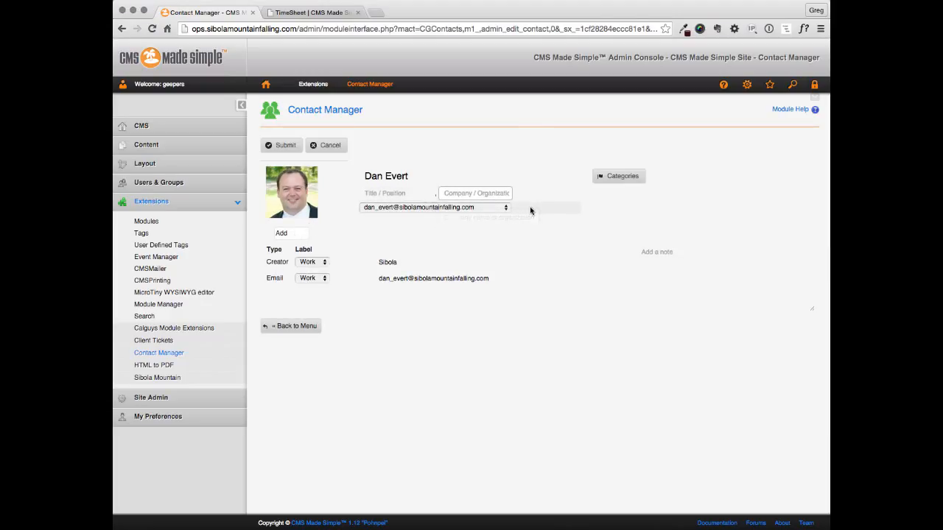
type("Sibo")
type("ntain Falling")
left_click(410, 193)
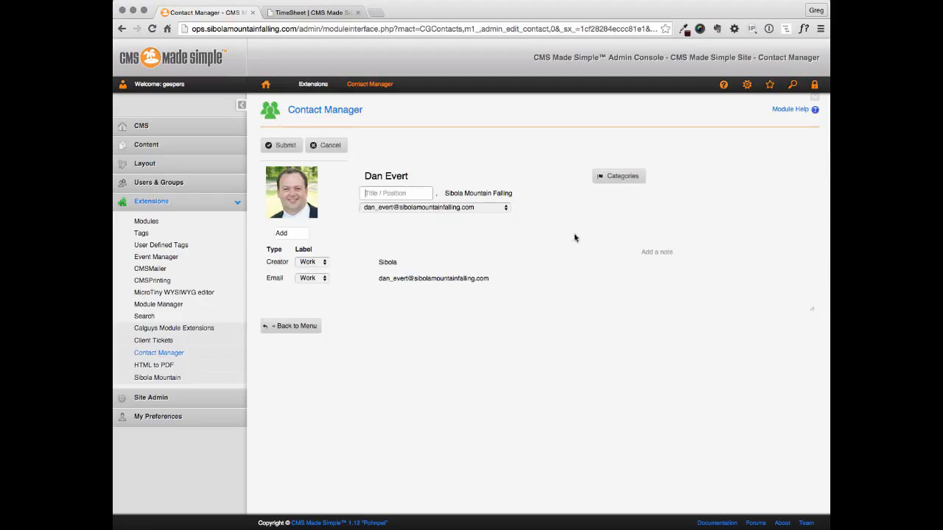
left_click(618, 177)
mouse_move(618, 176)
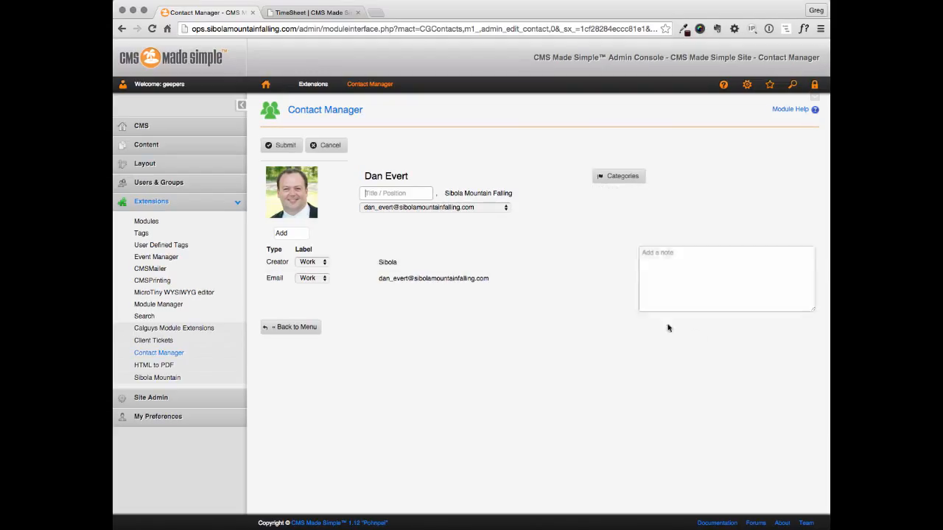
Add a single phone entry to the contact and set its type to Work
left_click(293, 232)
left_click(289, 245)
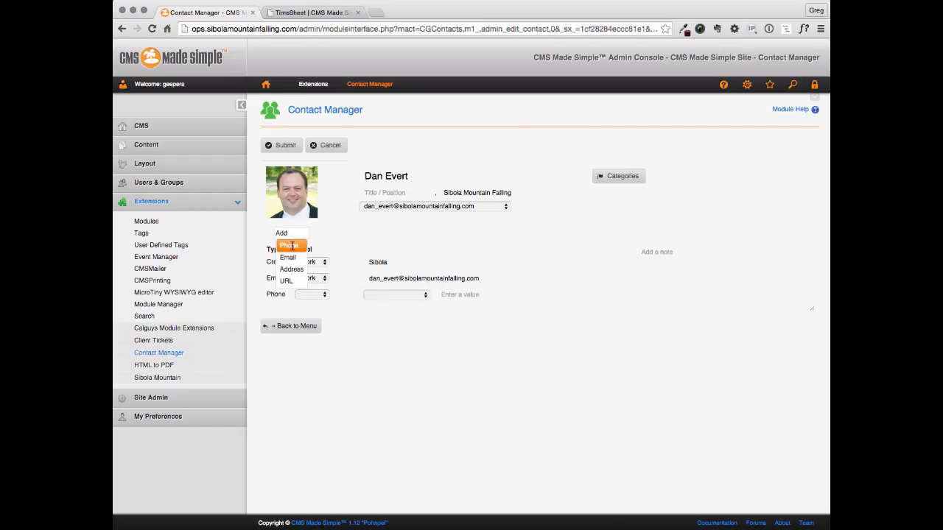
left_click(292, 246)
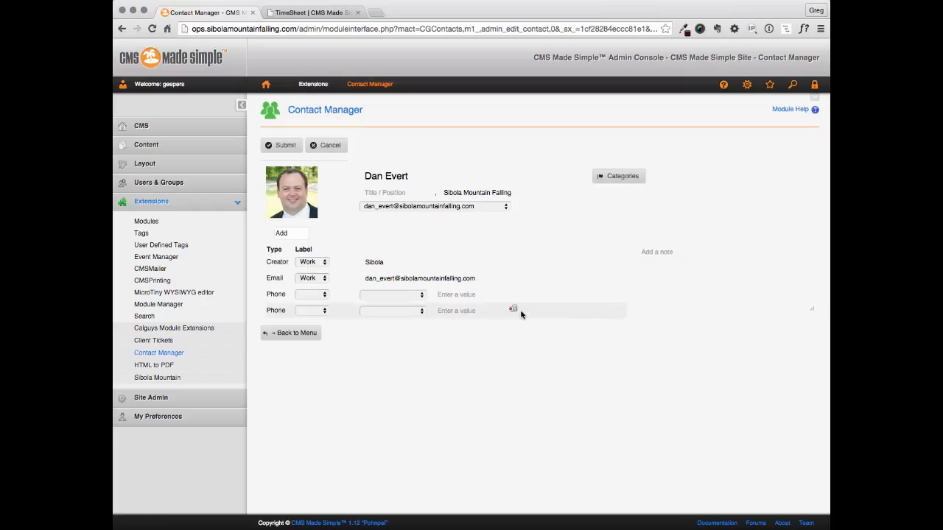
left_click(513, 309)
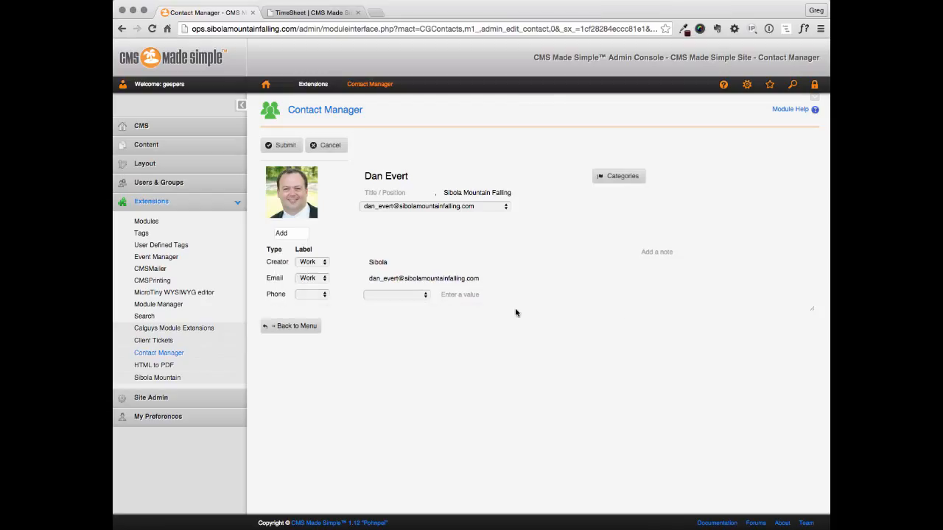
left_click(328, 294)
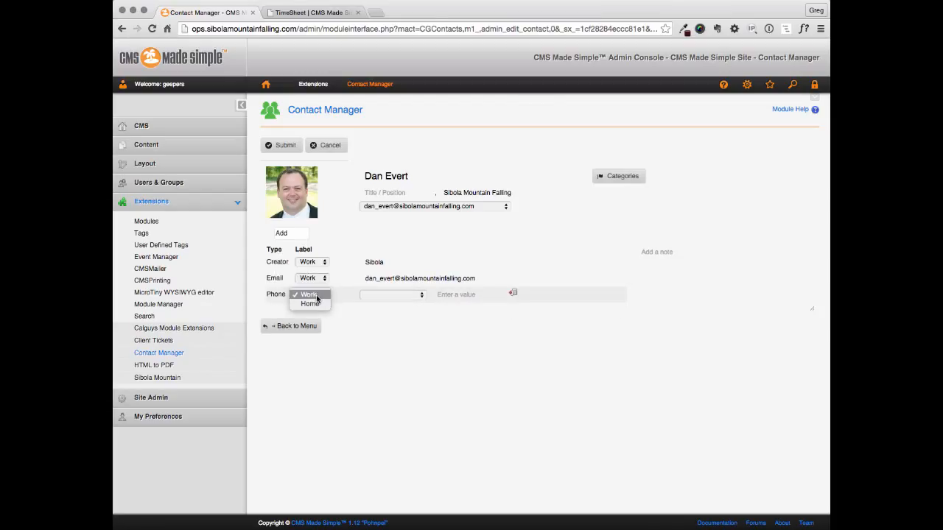
left_click(309, 296)
Enter the contact's phone number in the Work phone entry
left_click(390, 295)
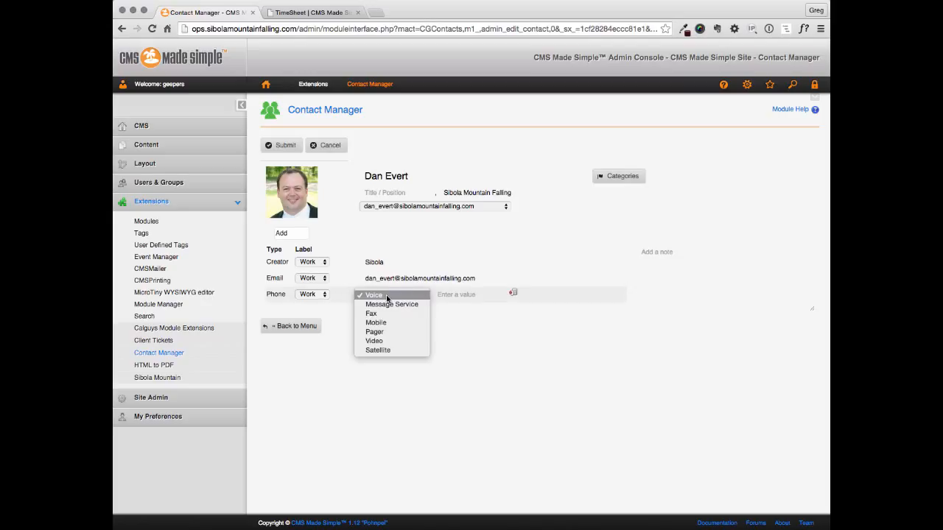
left_click(475, 329)
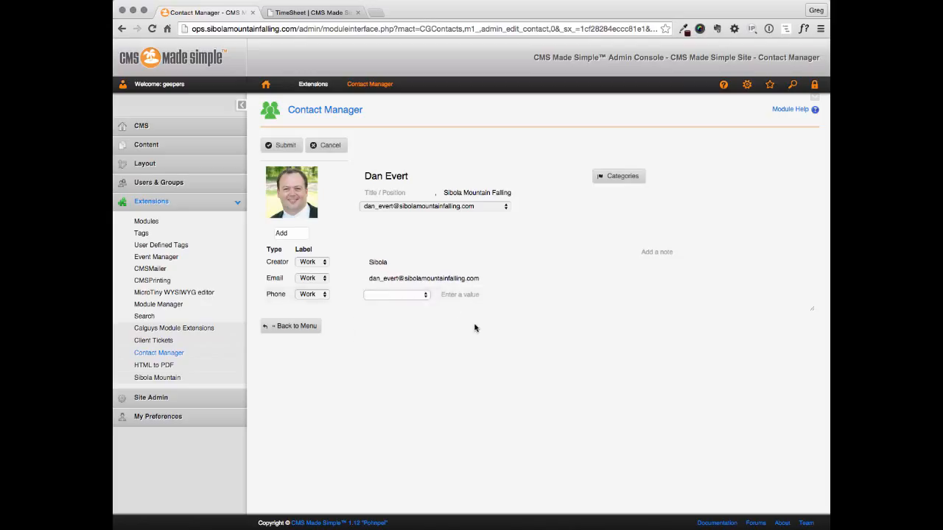
left_click(454, 296)
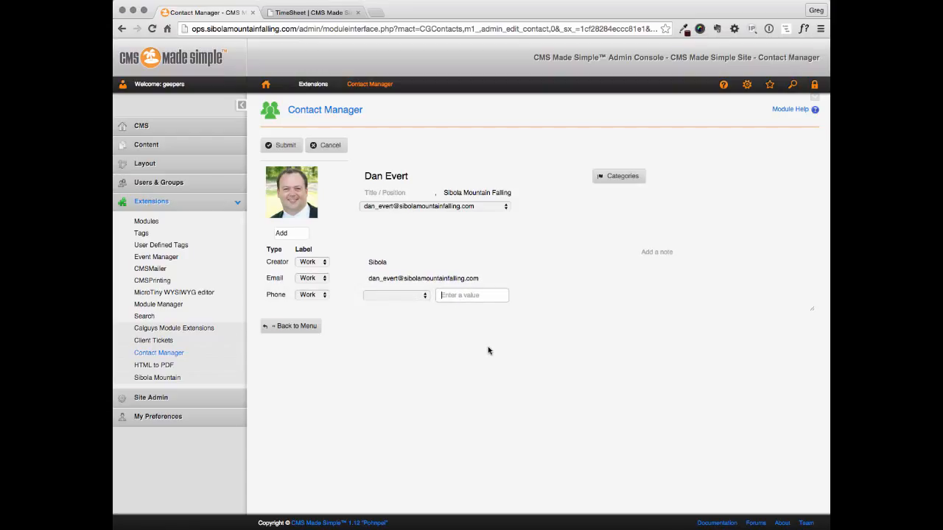
type("2505555555")
key("Tab")
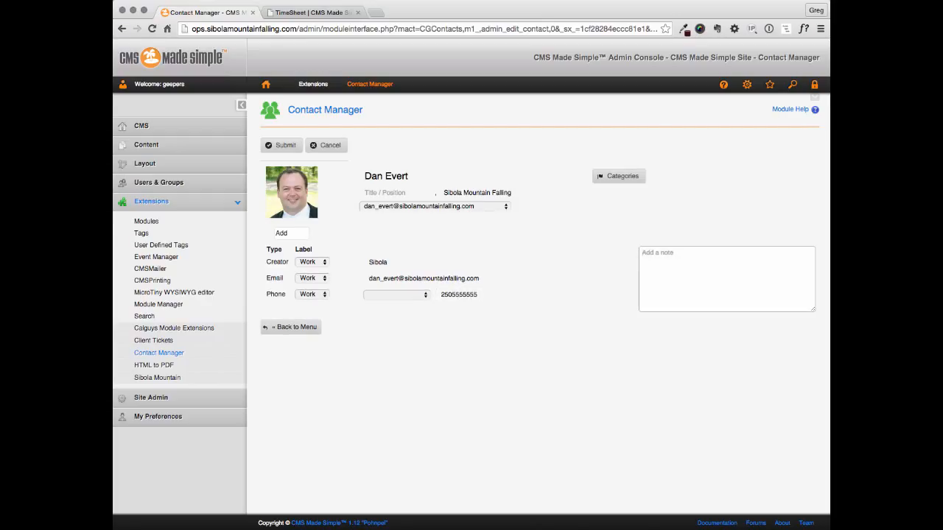
left_click(422, 298)
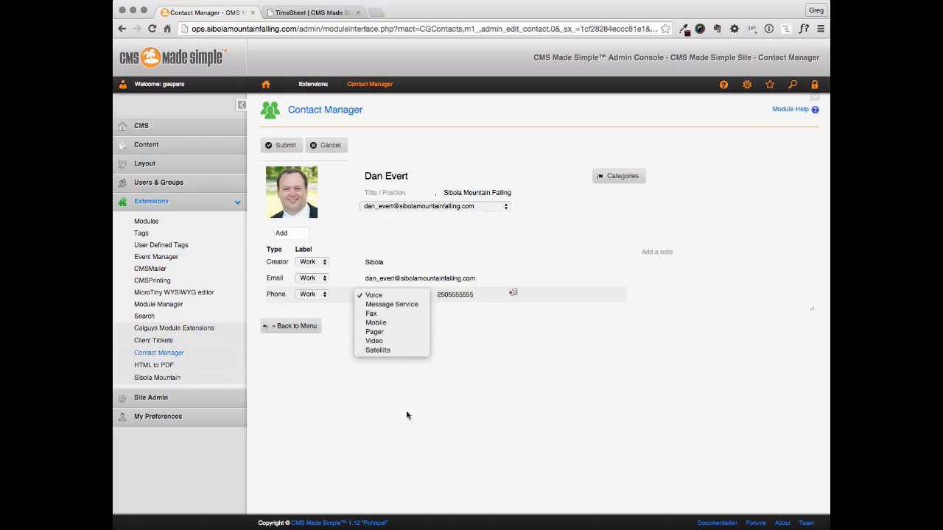
left_click(504, 409)
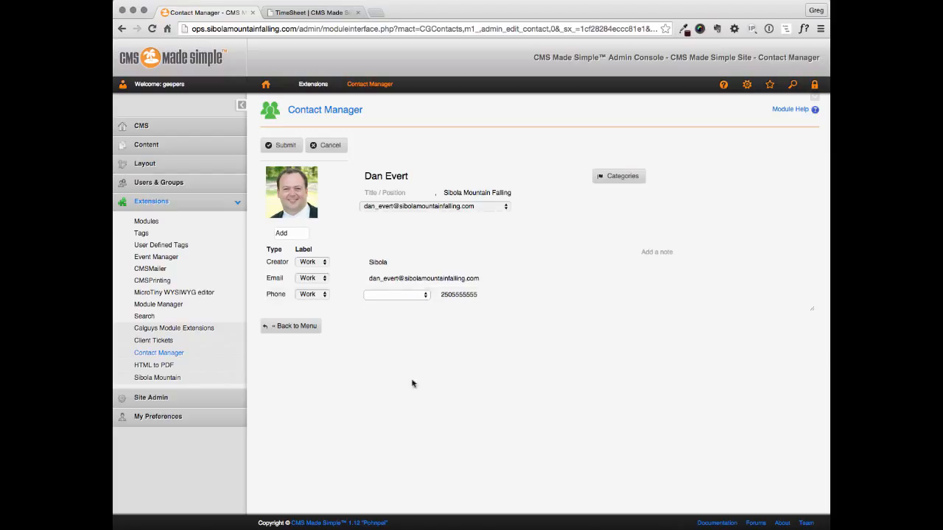
Label the work phone as Voice and submit the contact
left_click(299, 232)
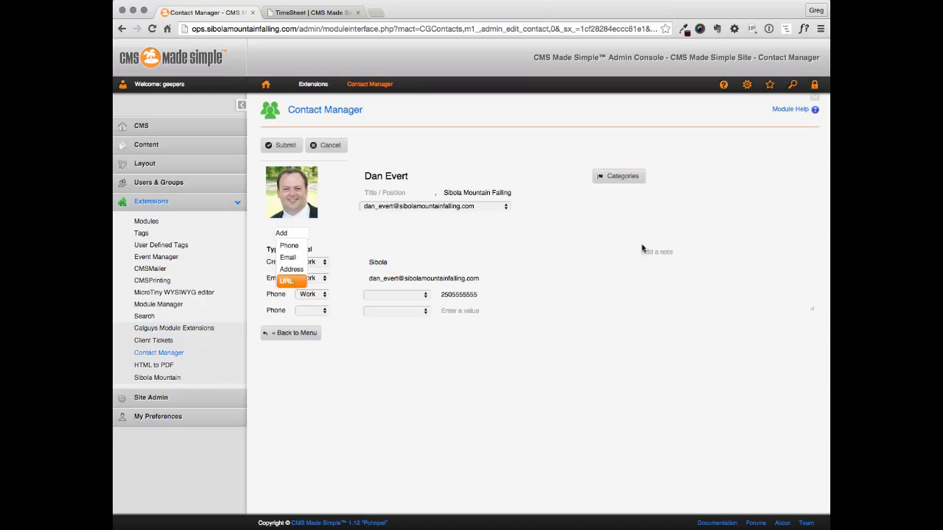
left_click(692, 258)
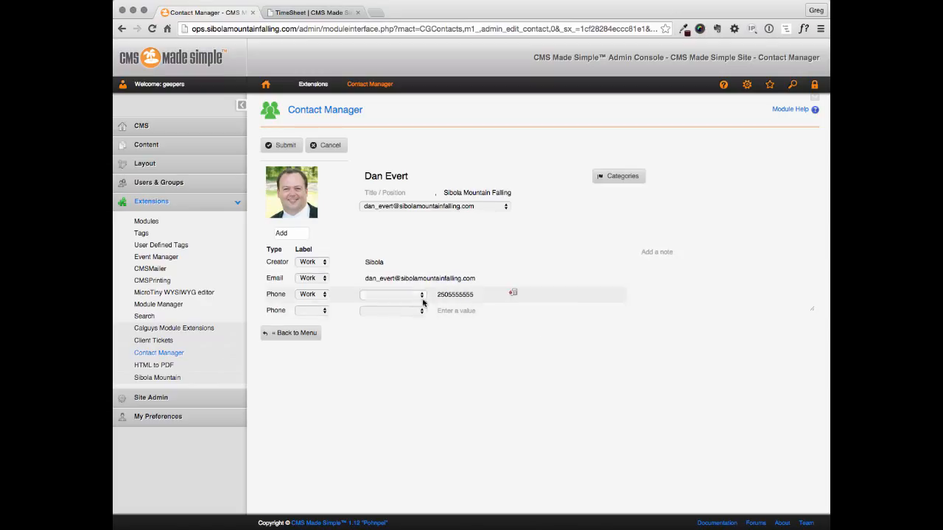
left_click(403, 295)
left_click(402, 297)
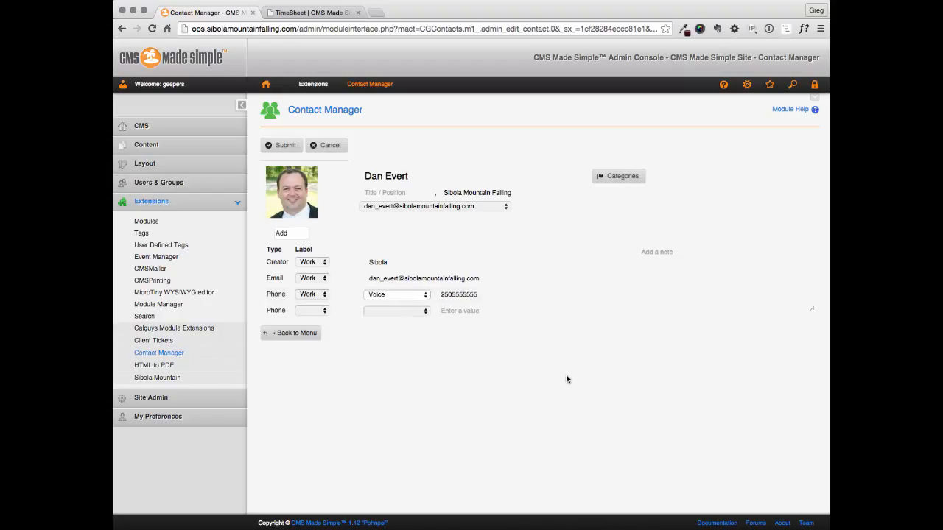
left_click(287, 147)
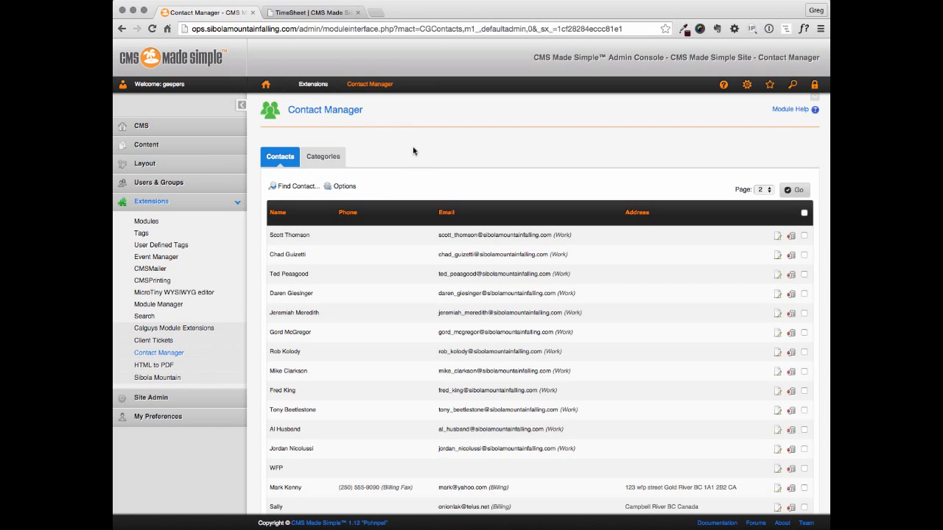
Look up the contact by name with Find Contact, view the card, then close the search
scroll(420, 172, "down", 2)
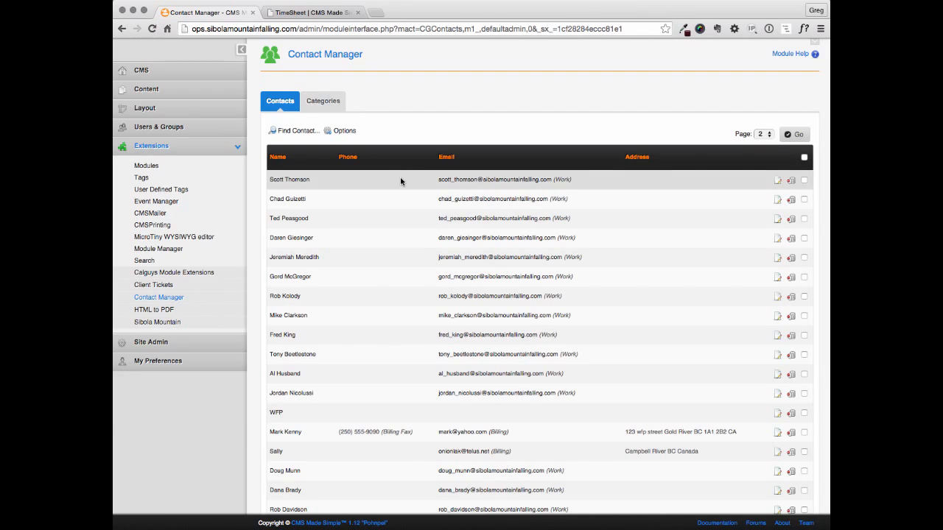
scroll(400, 181, "up", 2)
left_click(288, 186)
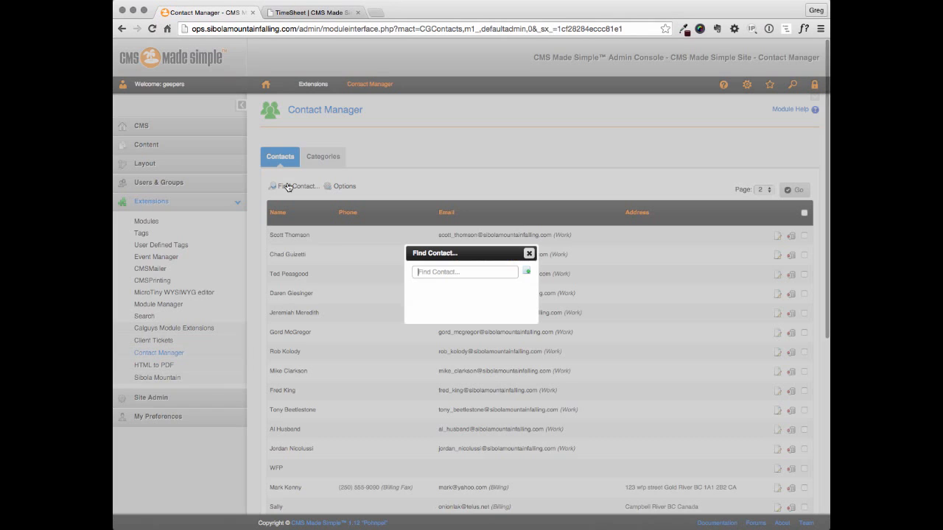
left_click(487, 274)
type("dan")
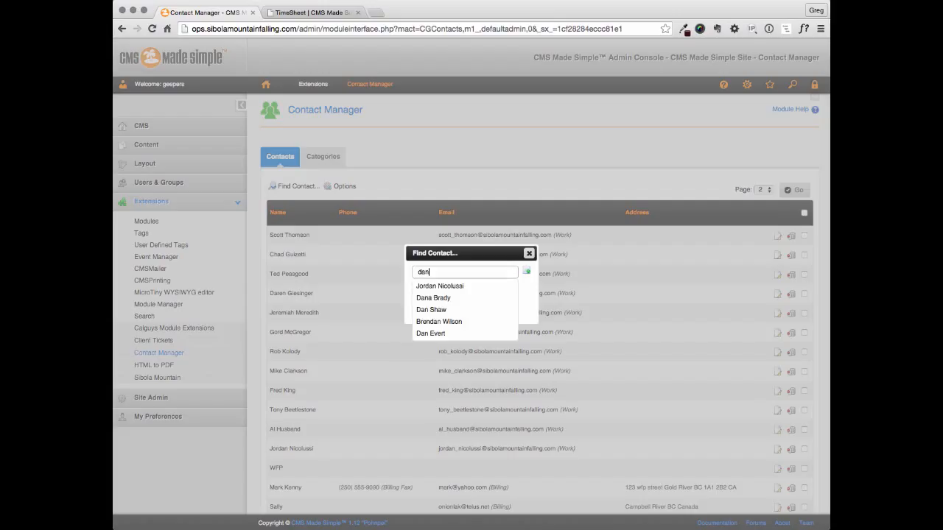
left_click(452, 333)
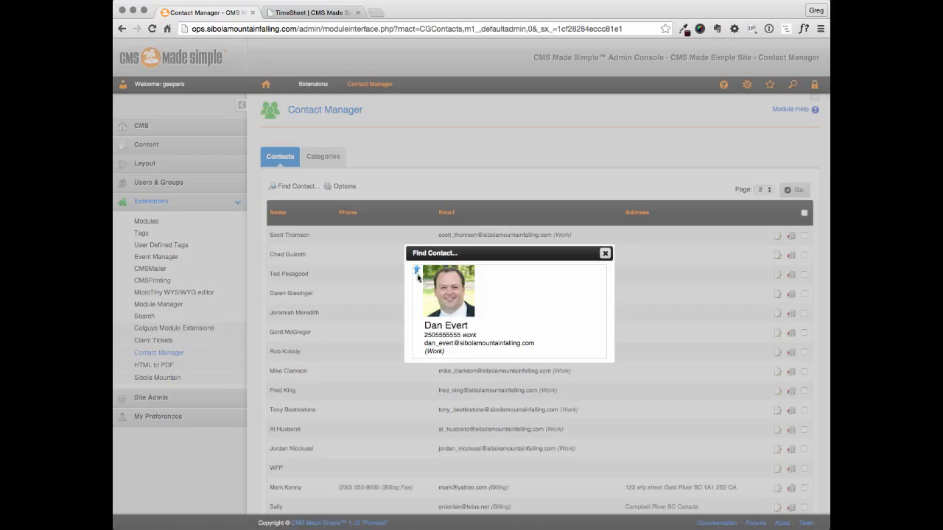
left_click(417, 272)
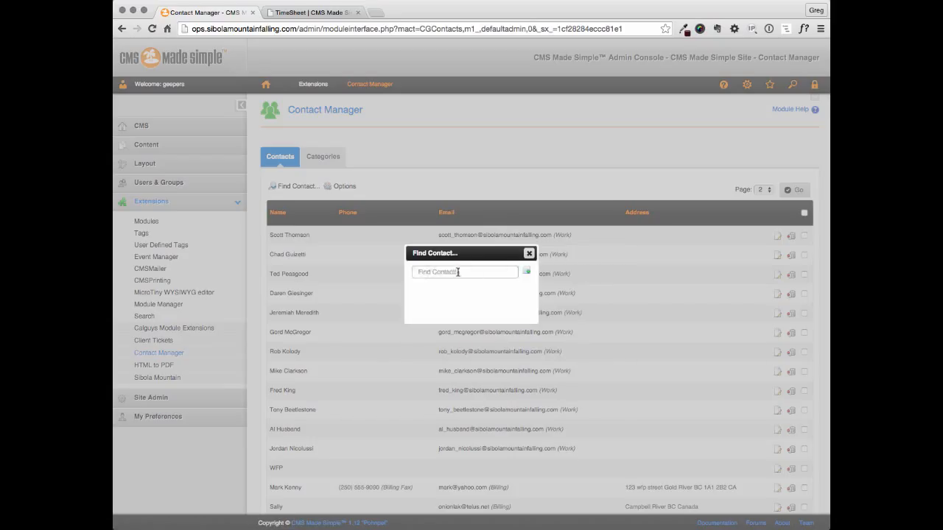
left_click(527, 254)
Search for the contact again with Find Contact and open it for editing from its card
scroll(565, 273, "down", 5)
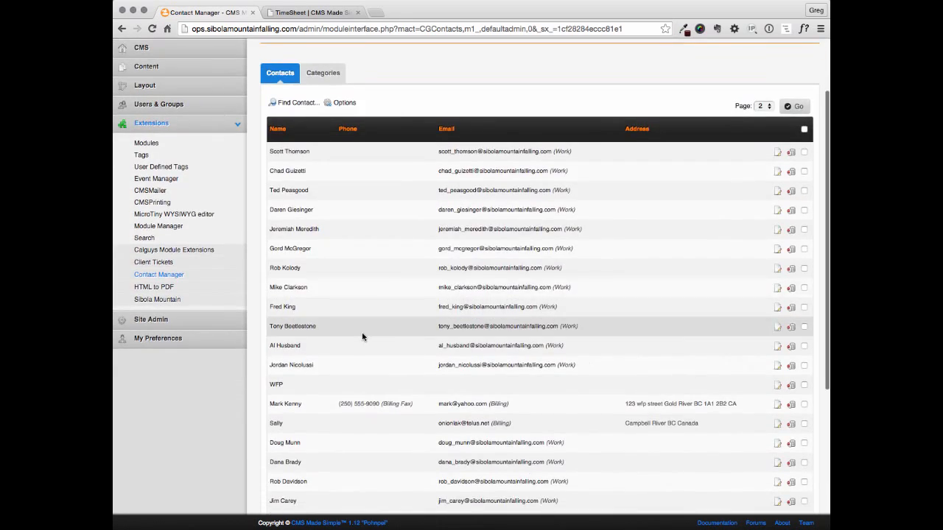
scroll(362, 337, "down", 2)
scroll(362, 336, "up", 3)
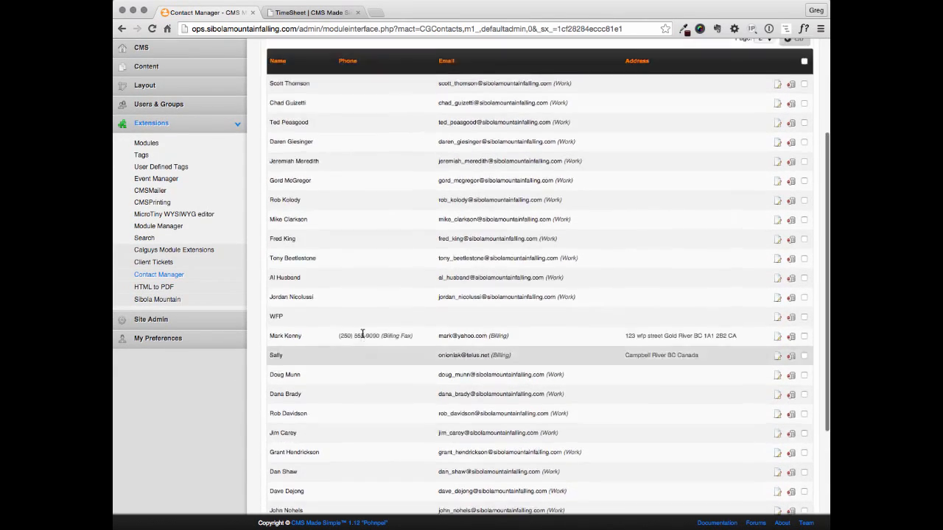
scroll(362, 337, "down", 2)
scroll(362, 332, "up", 6)
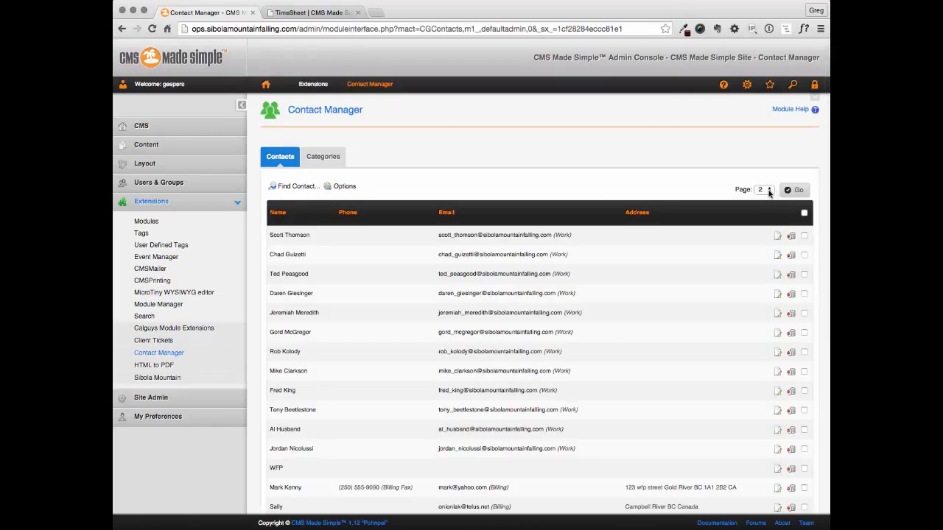
scroll(672, 227, "down", 5)
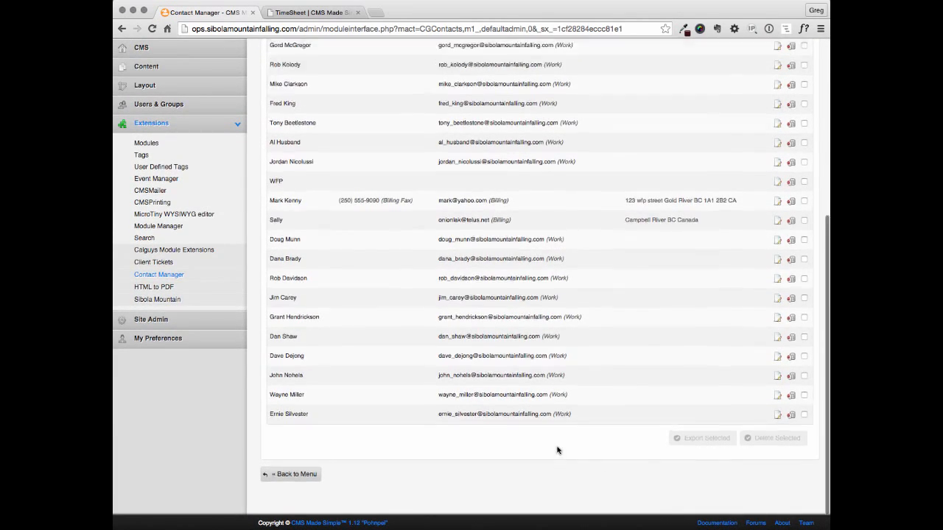
scroll(557, 450, "up", 5)
left_click(301, 187)
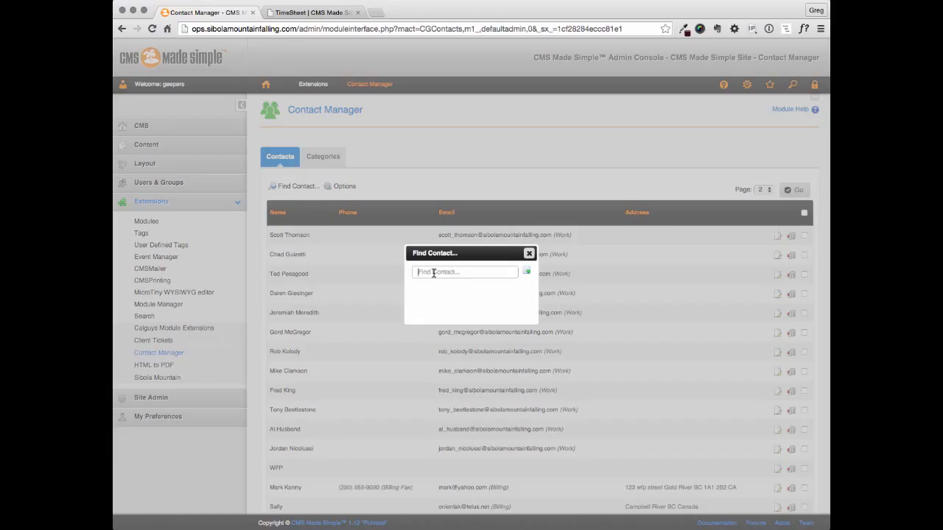
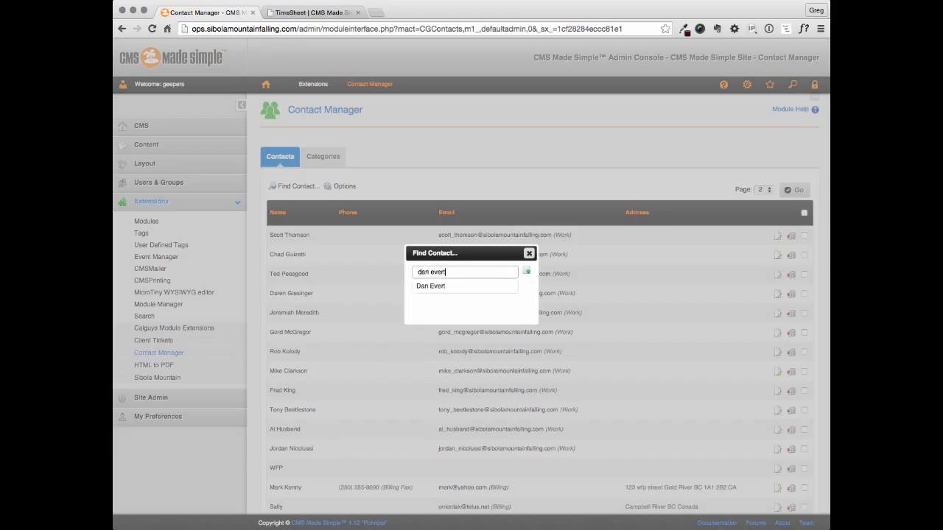
left_click(420, 287)
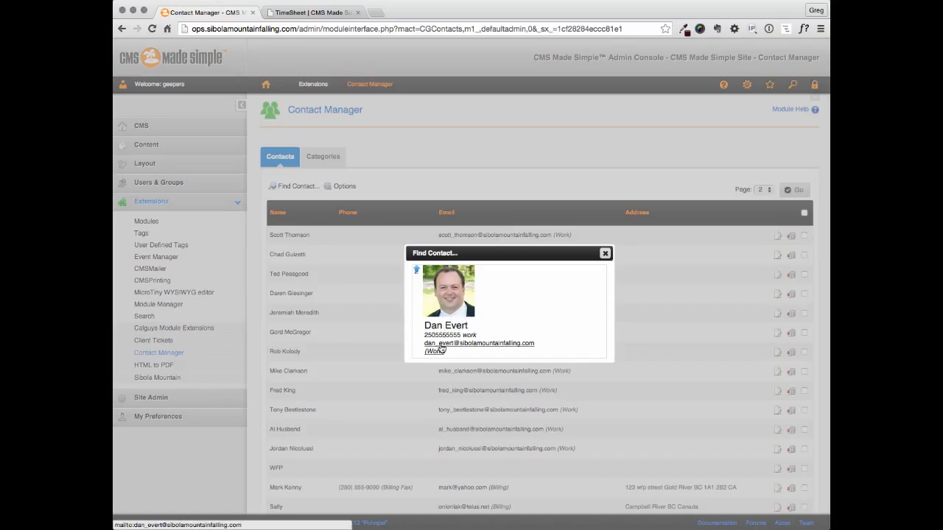
left_click(443, 325)
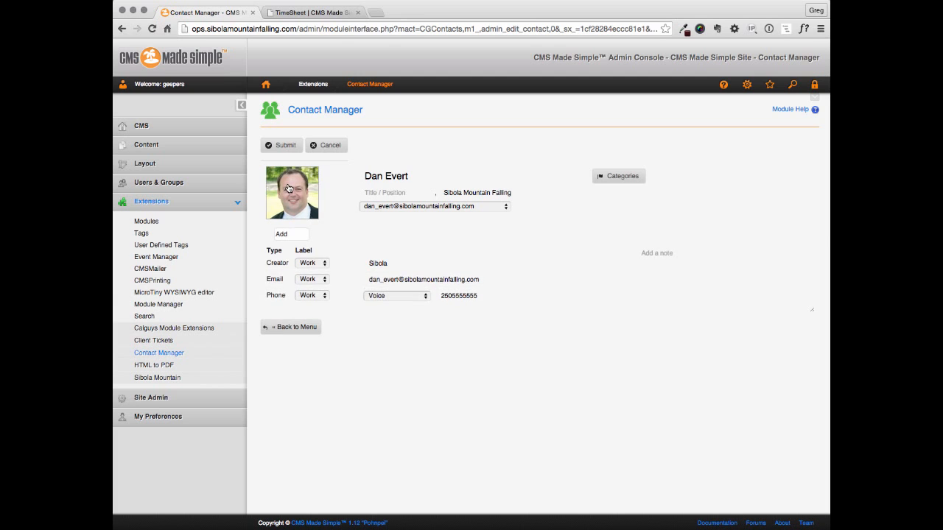
Open the photo file picker twice and cancel both times, keeping the existing photo
left_click(289, 189)
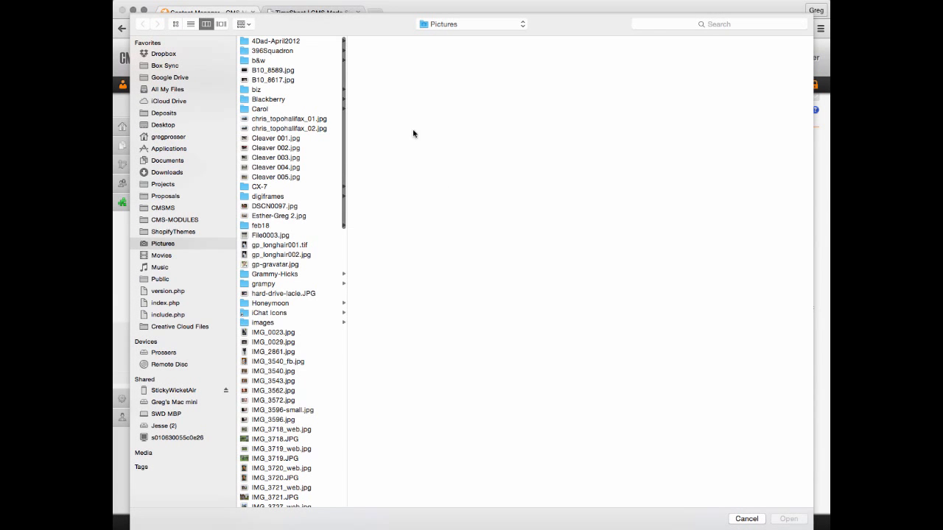
left_click(751, 521)
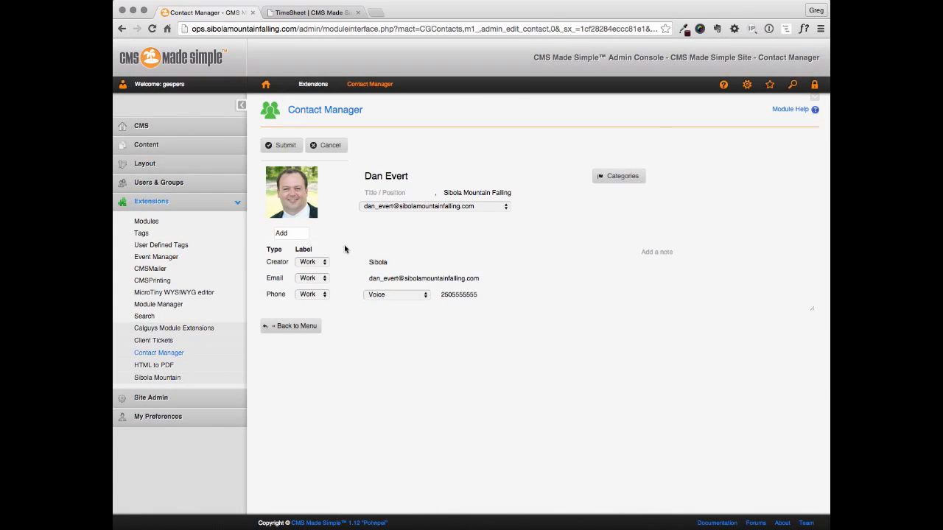
left_click(291, 218)
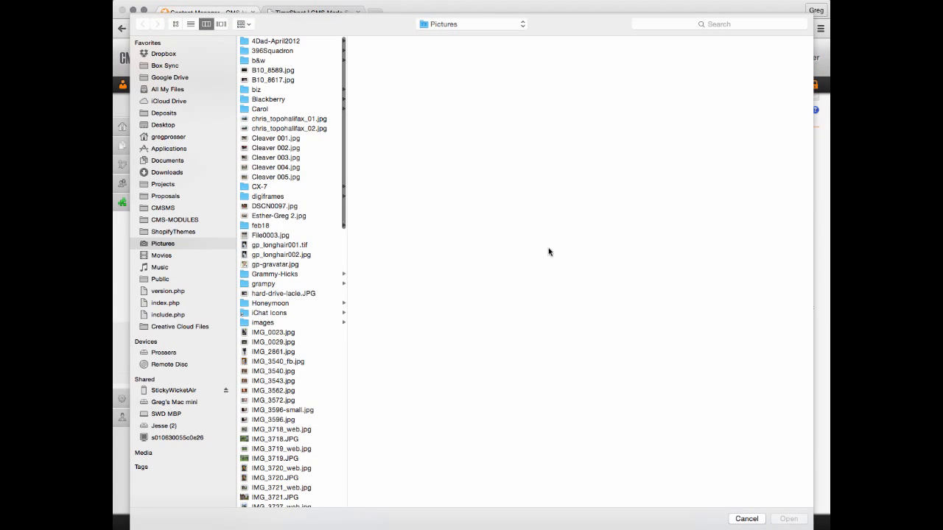
scroll(310, 416, "down", 20)
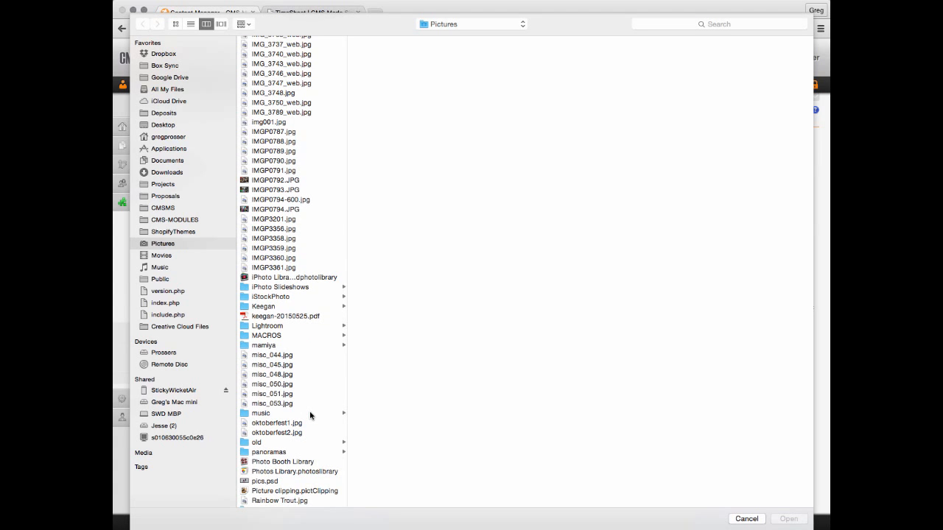
scroll(310, 415, "down", 8)
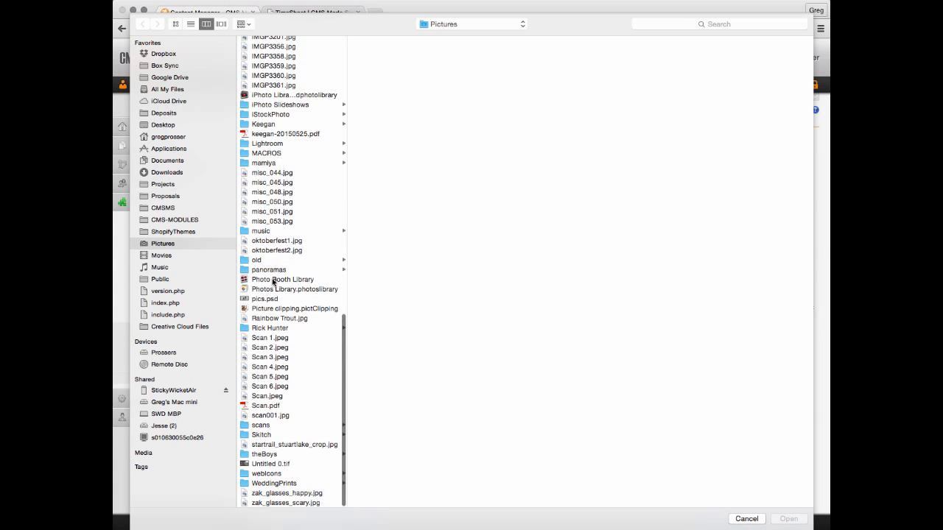
scroll(298, 398, "down", 2)
scroll(302, 410, "up", 10)
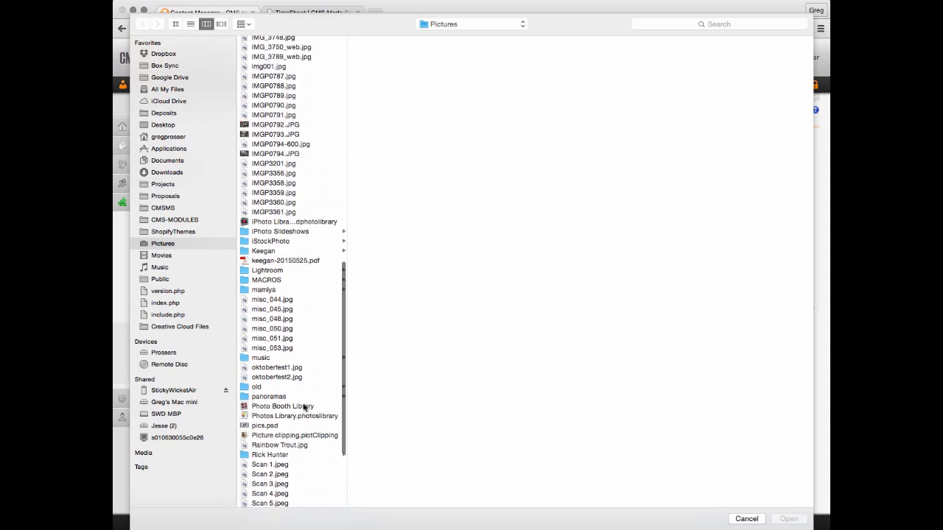
scroll(302, 407, "up", 8)
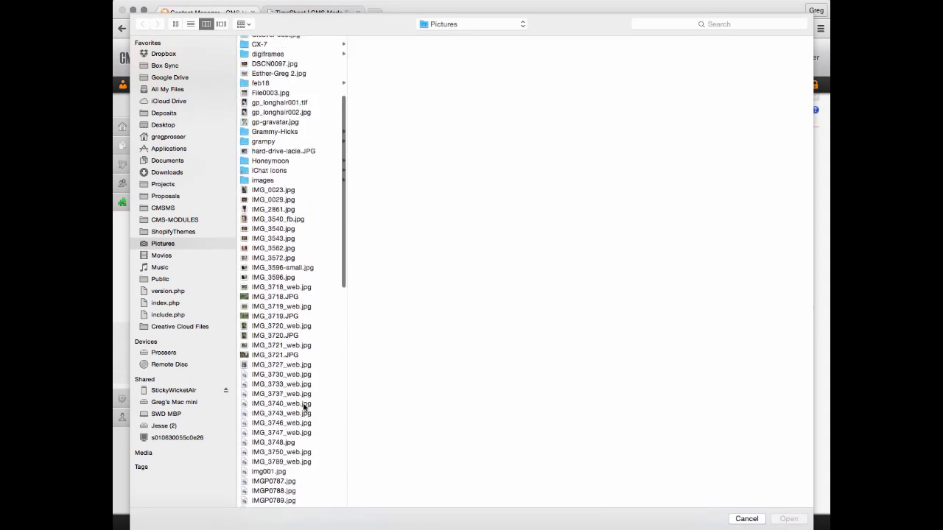
scroll(306, 403, "up", 5)
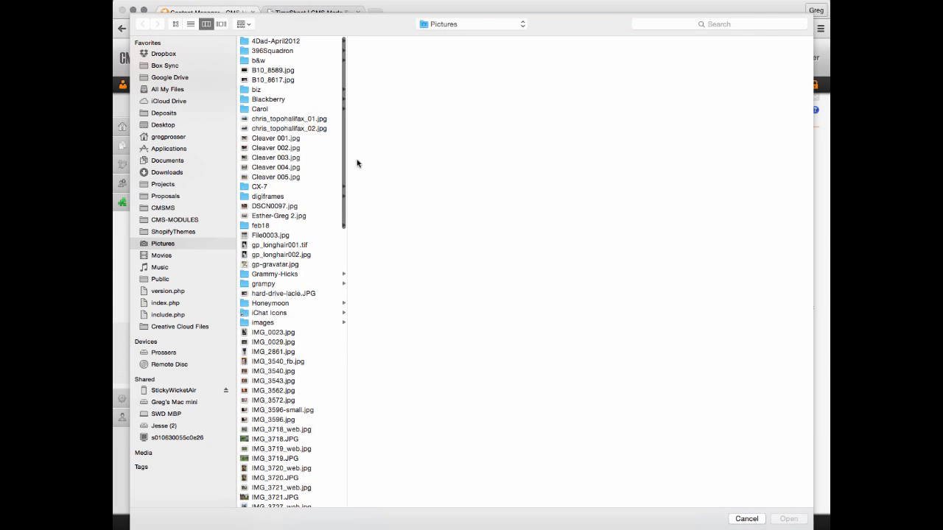
left_click(746, 518)
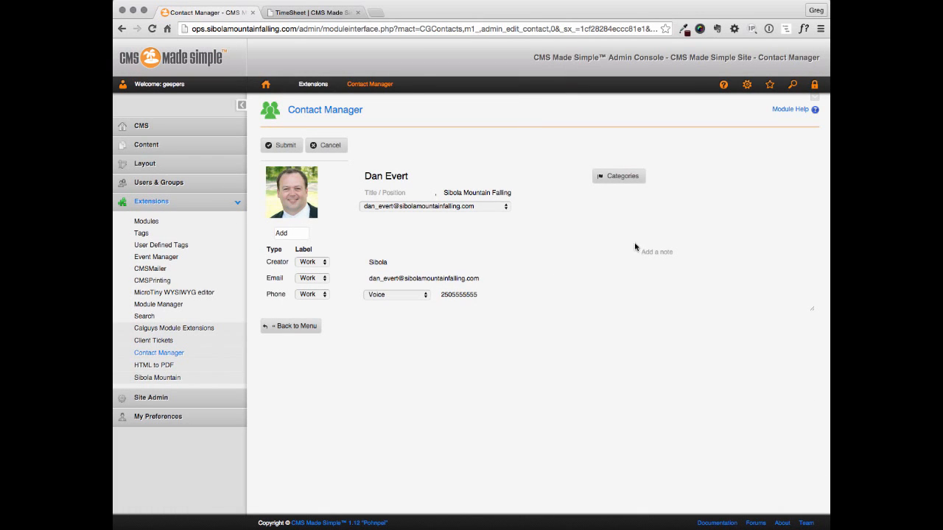
Leave the edit page unsaved, try Quick create contact without adding, then reopen Options
left_click(328, 145)
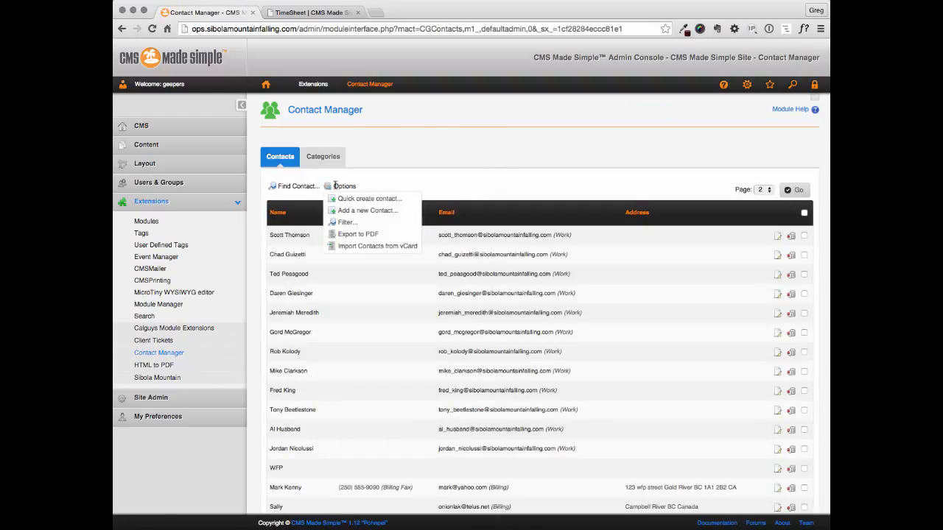
left_click(377, 201)
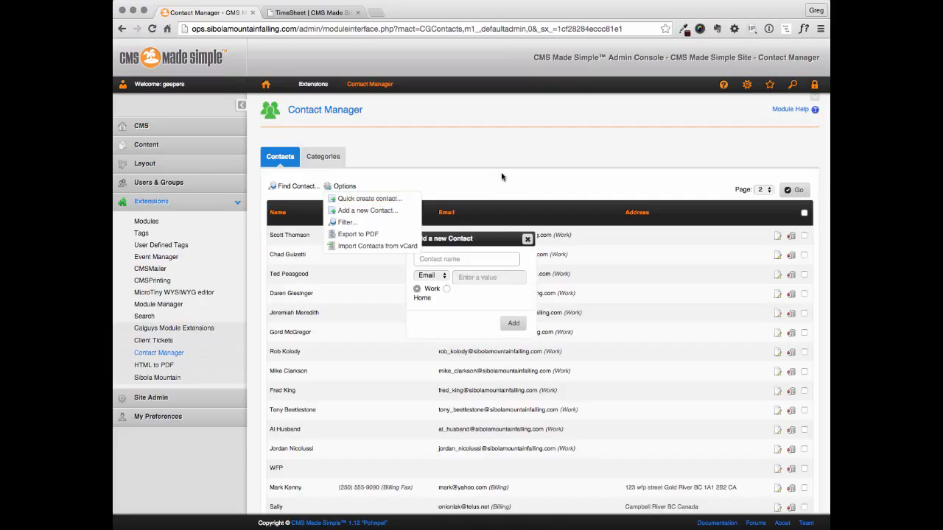
left_click(443, 278)
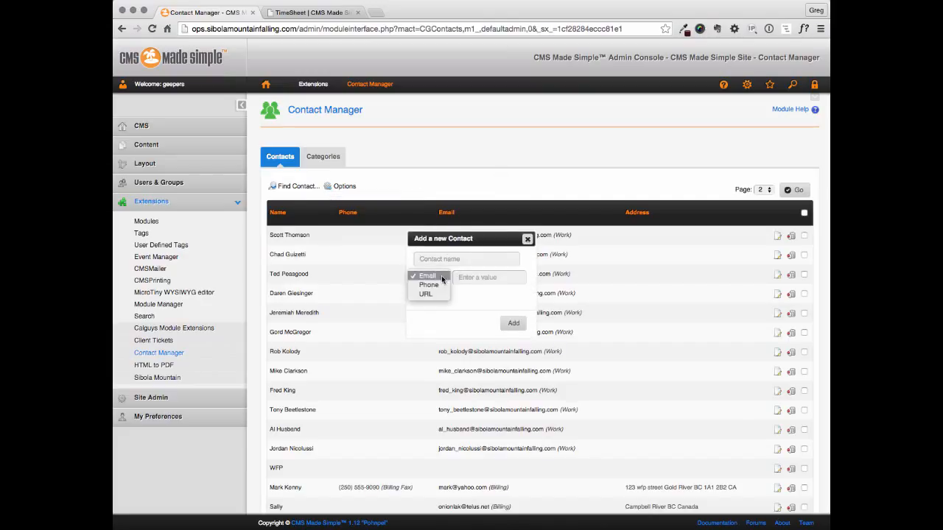
left_click(462, 295)
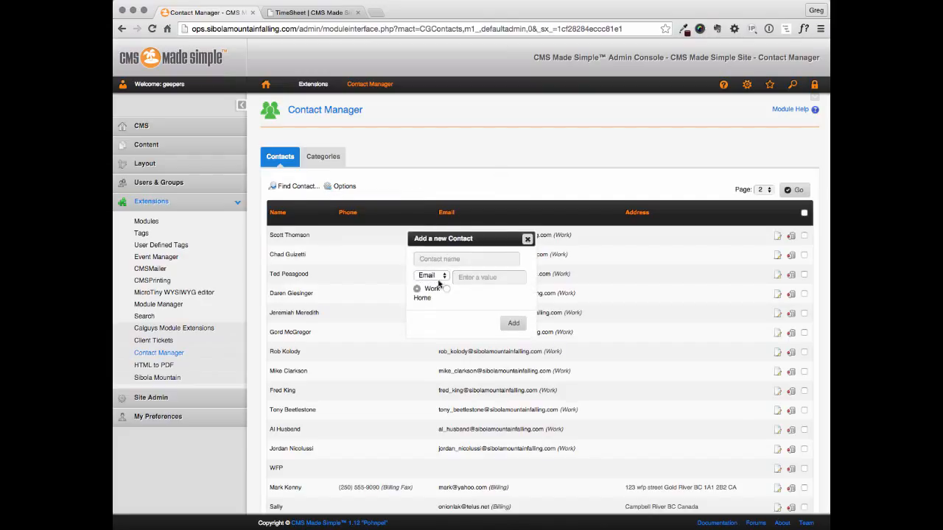
left_click(459, 277)
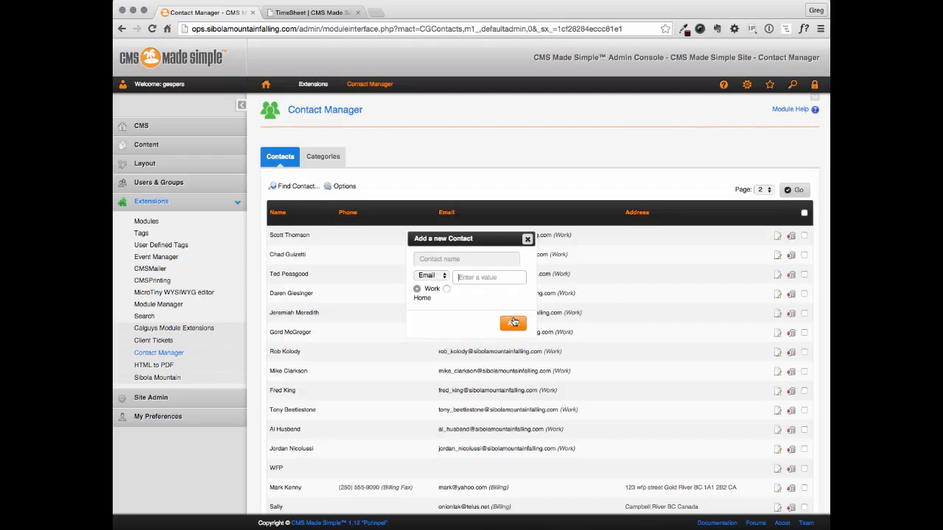
left_click(465, 259)
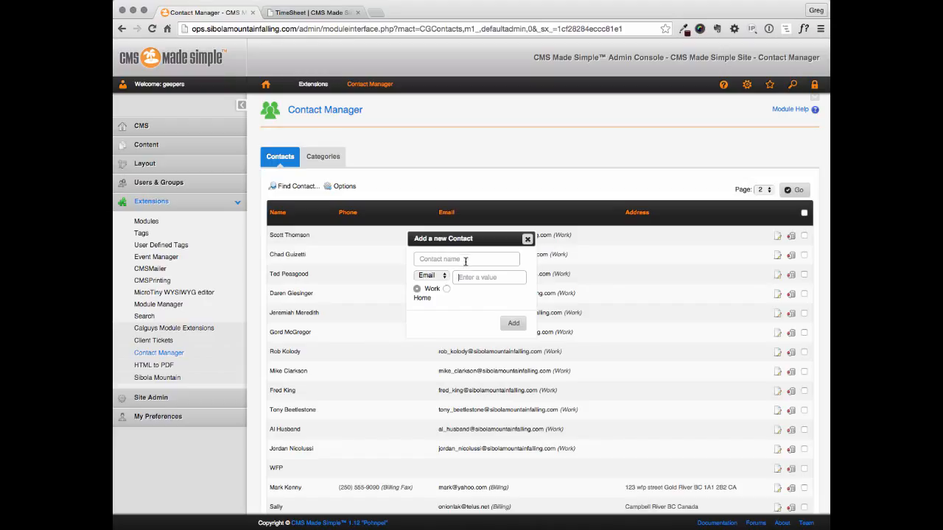
left_click(528, 239)
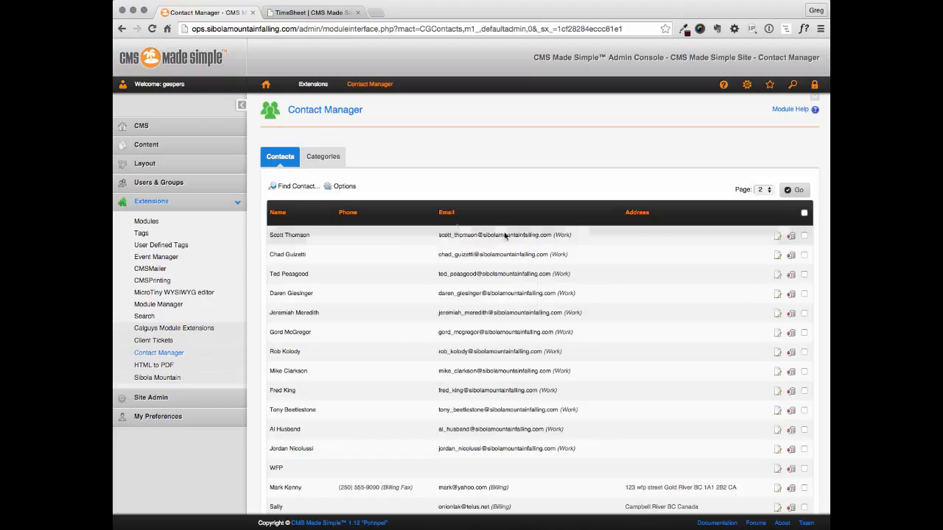
left_click(335, 185)
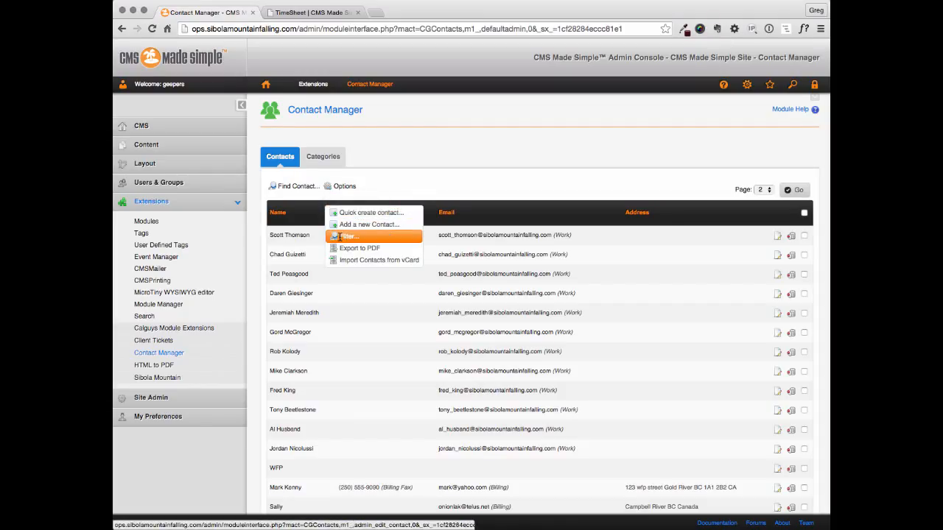
left_click(345, 237)
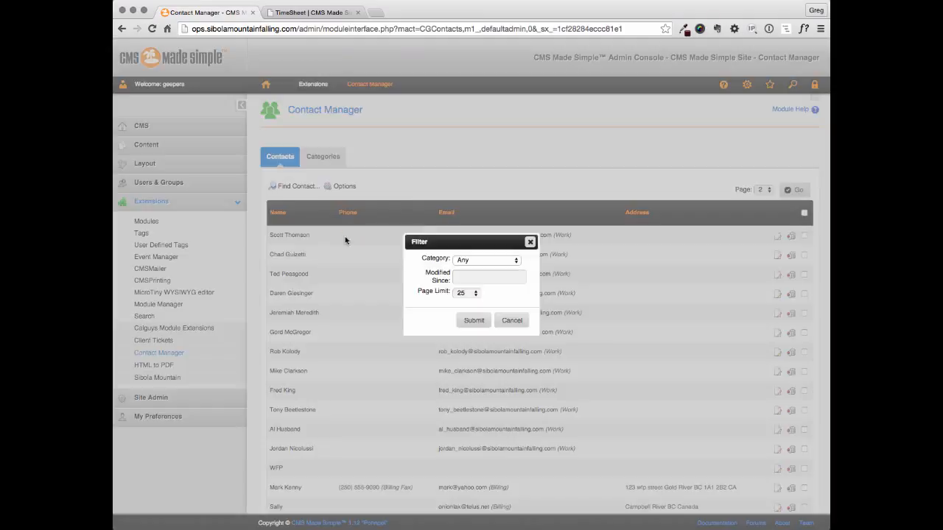
left_click(461, 261)
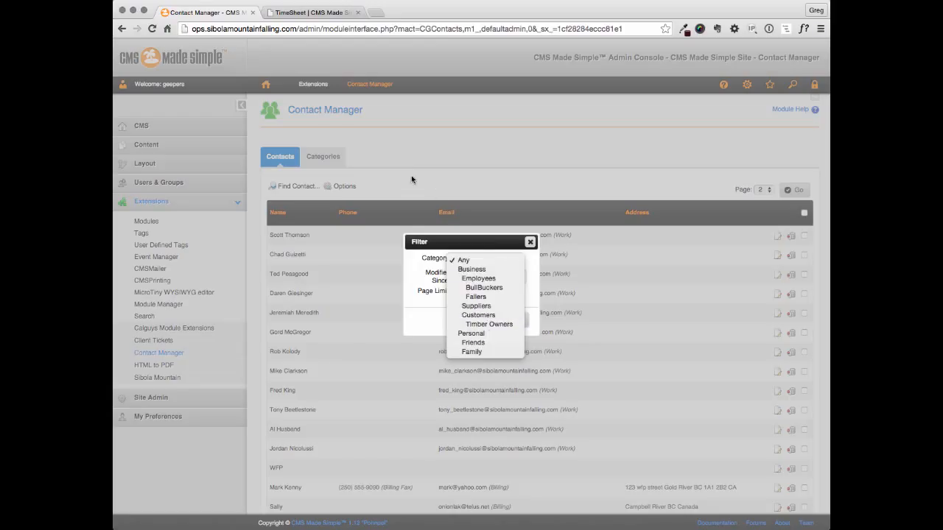
left_click(411, 273)
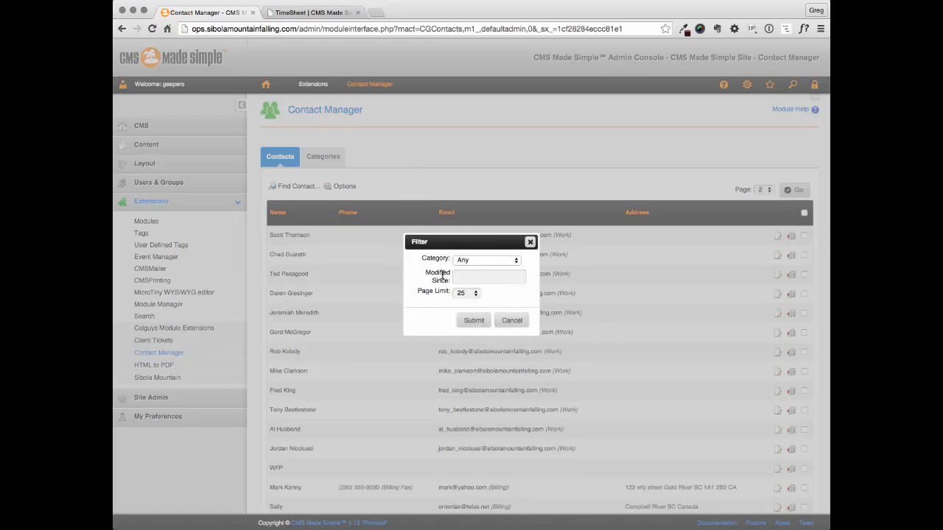
left_click(468, 294)
left_click(496, 278)
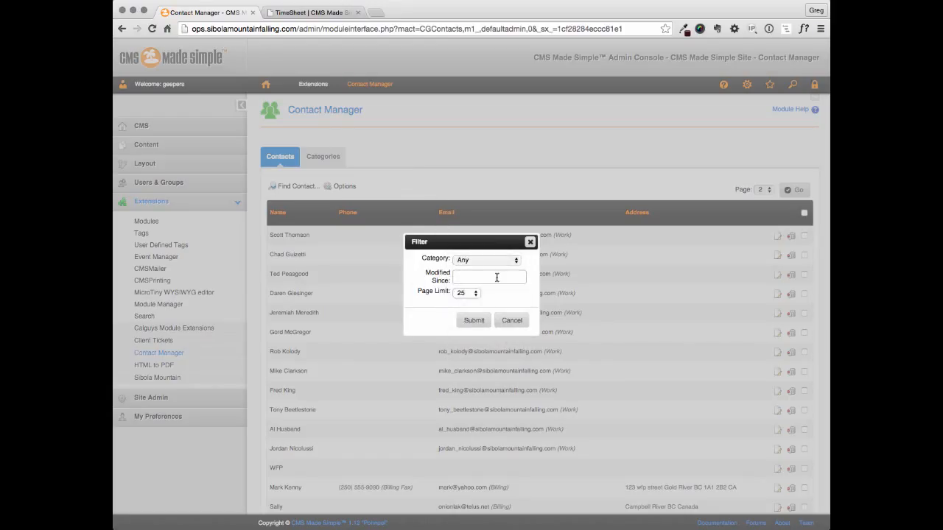
left_click(496, 278)
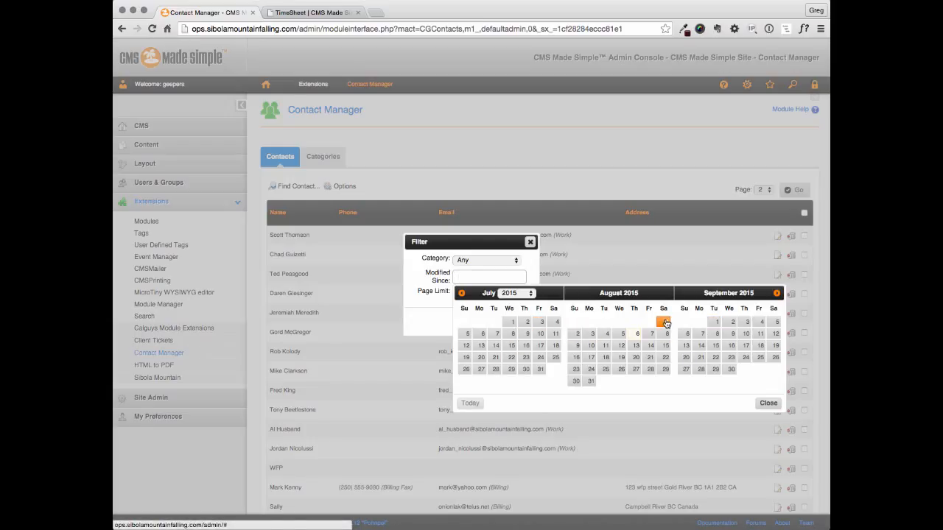
left_click(768, 402)
left_click(463, 317)
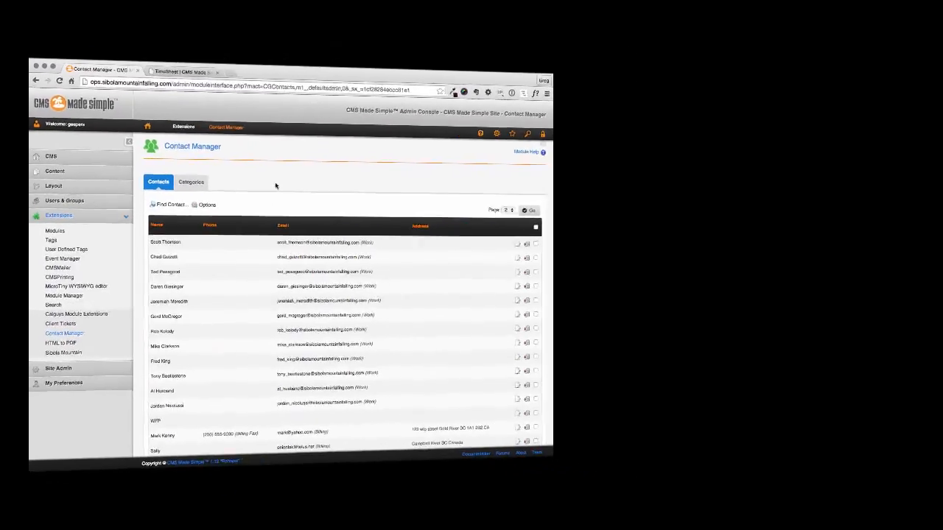